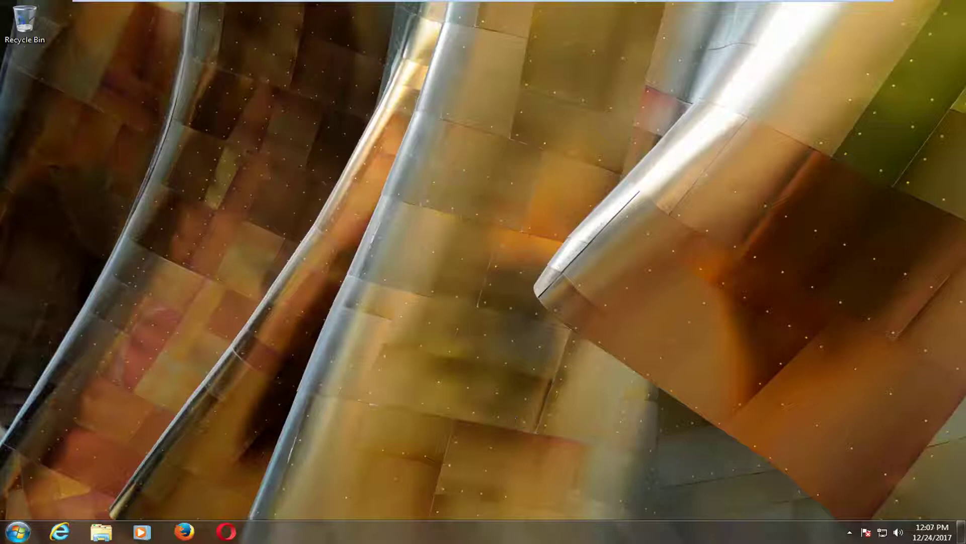
Step: Search the Start menu for cmd and launch Command Prompt as administrator
{"action": "left_click", "coordinate": [17, 531]}
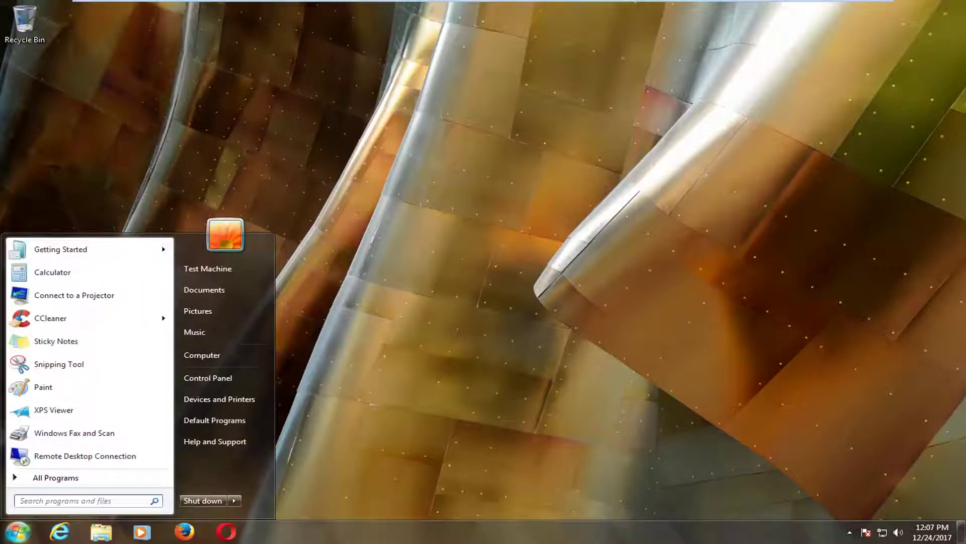
{"action": "type", "text": "cmd"}
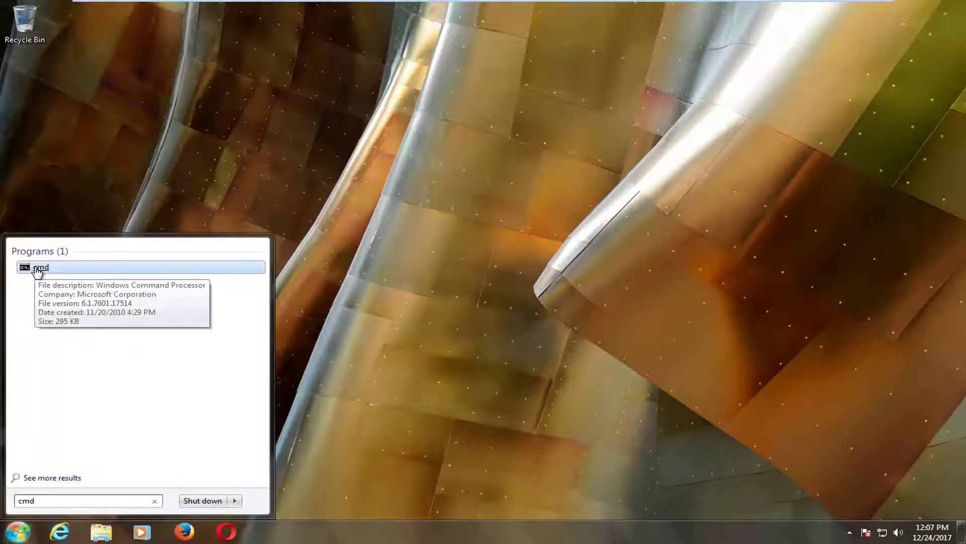
{"action": "right_click", "coordinate": [36, 268]}
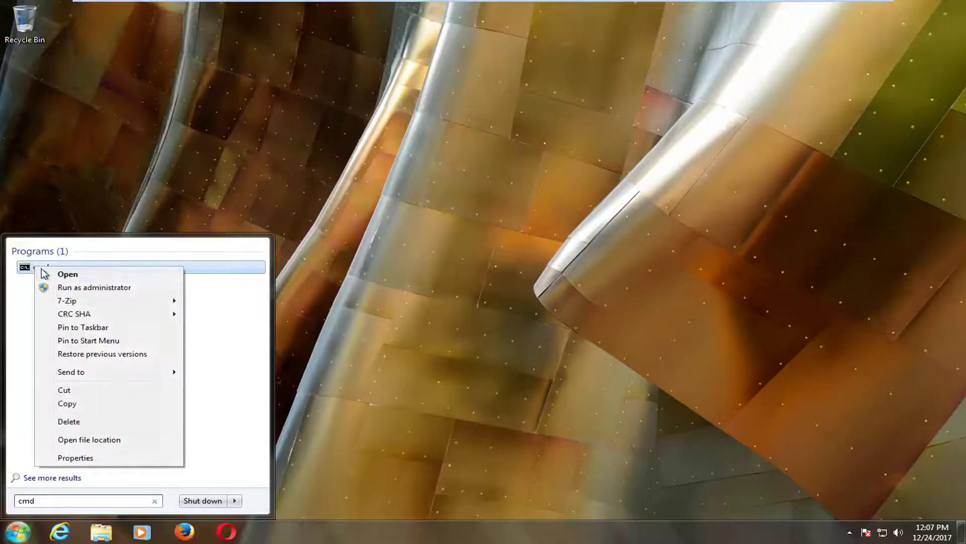
{"action": "left_click", "coordinate": [59, 288]}
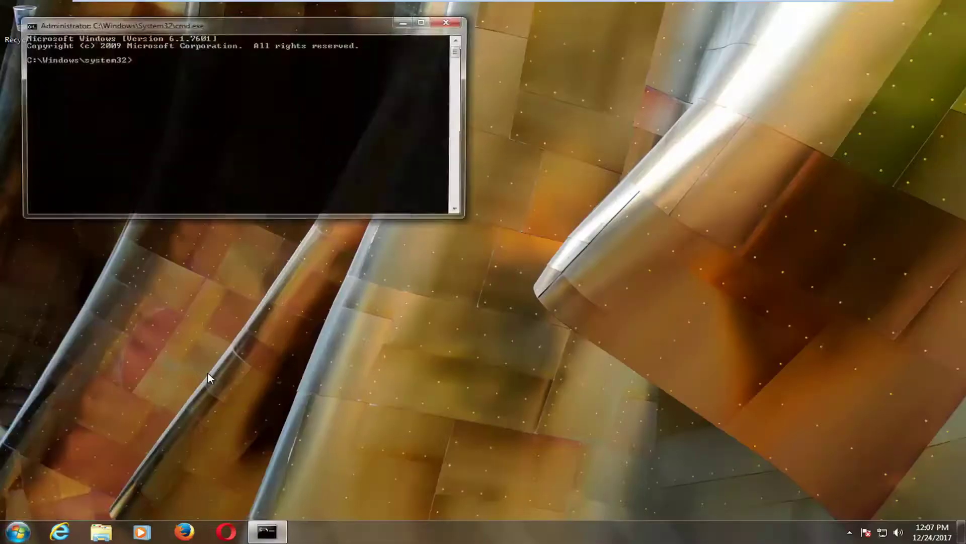
Step: Run ipconfig /release, /flushdns and /renew so the adapter regains 192.168.76.129
{"action": "left_click_drag", "start_coordinate": [176, 27], "coordinate": [327, 98]}
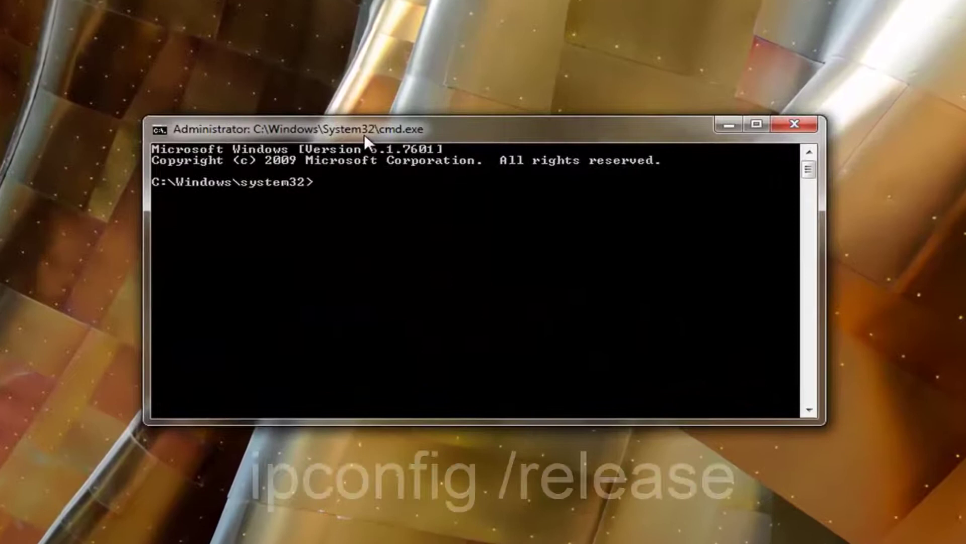
{"action": "type", "text": "ipconfig"}
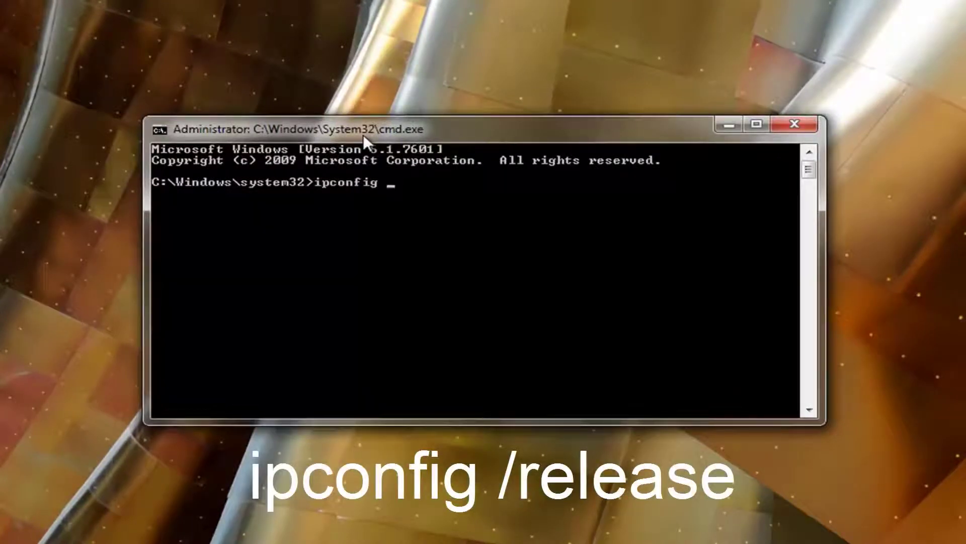
{"action": "type", "text": " /rele"}
{"action": "type", "text": "ase"}
{"action": "key", "text": "Return"}
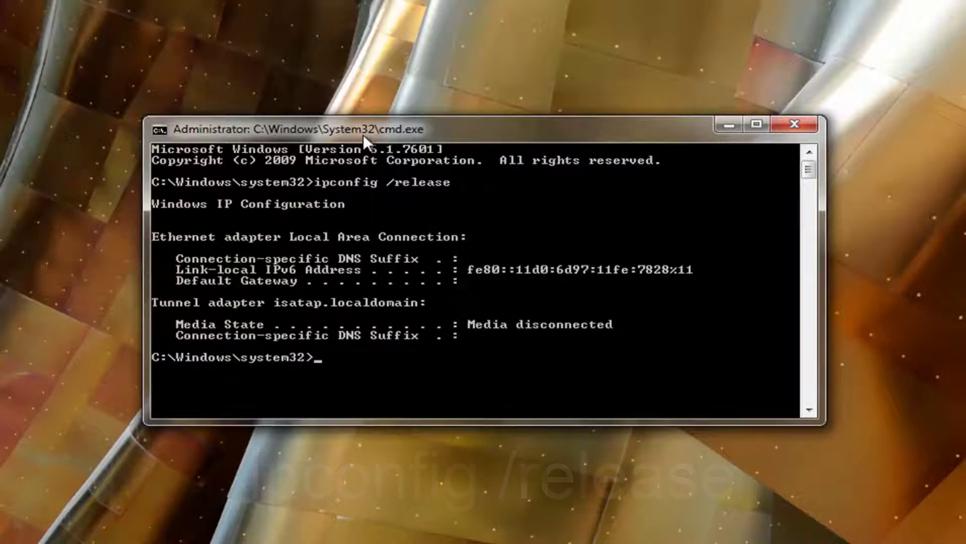
{"action": "type", "text": "ip"}
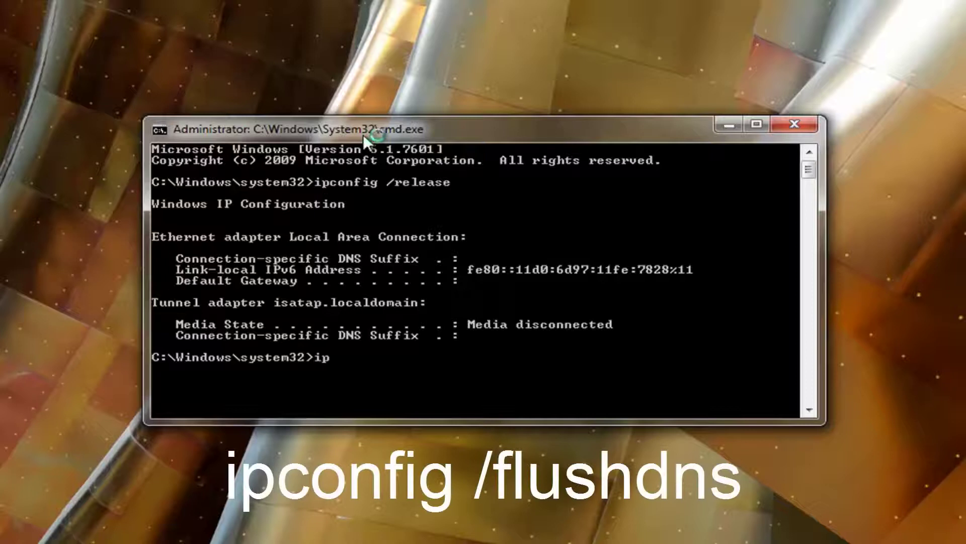
{"action": "type", "text": "config"}
{"action": "type", "text": " /flush"}
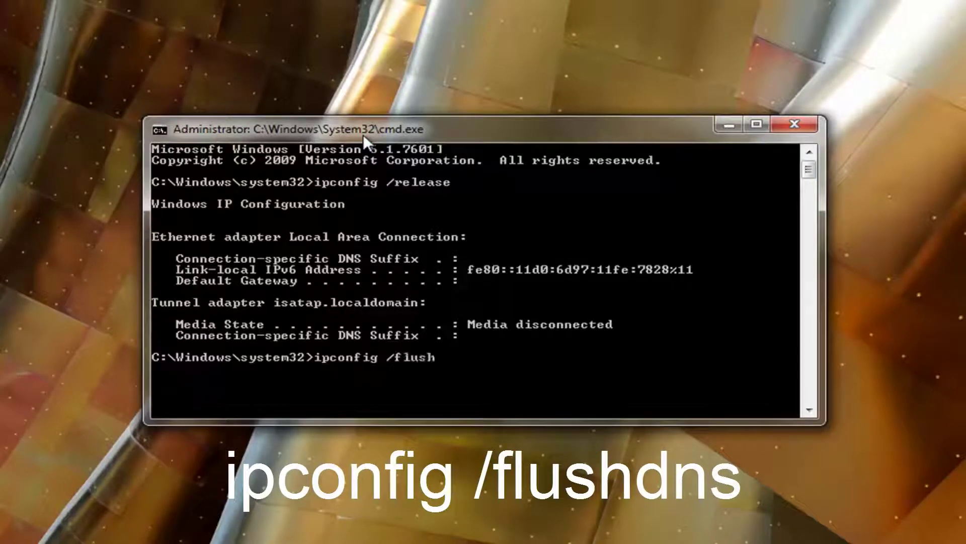
{"action": "type", "text": "dns"}
{"action": "key", "text": "Return"}
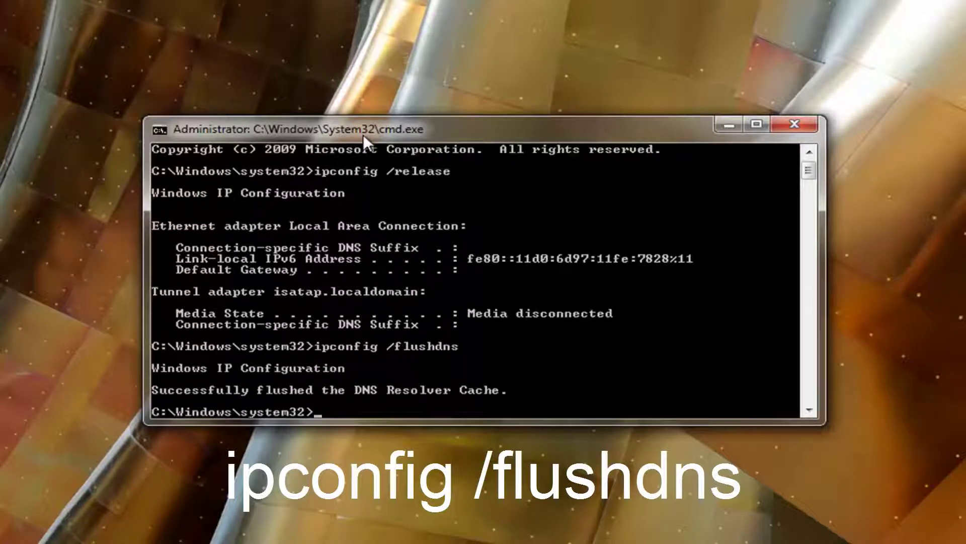
{"action": "type", "text": "i"}
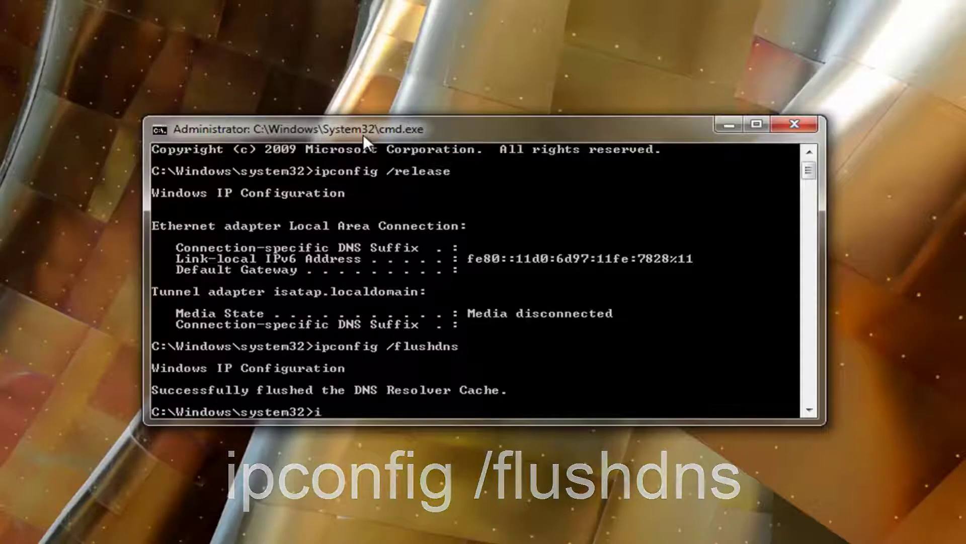
{"action": "type", "text": "pconfig"}
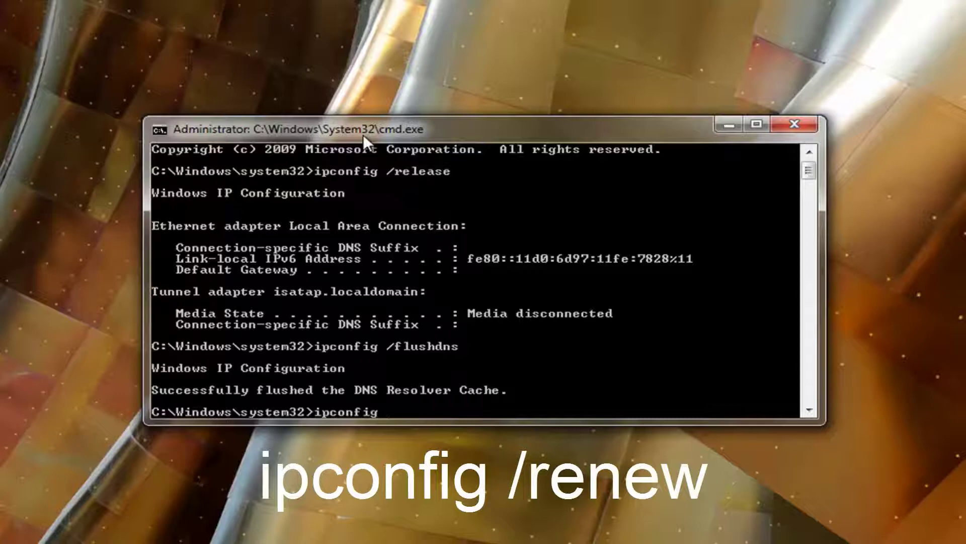
{"action": "type", "text": " /ren"}
{"action": "type", "text": "ew"}
{"action": "key", "text": "Return"}
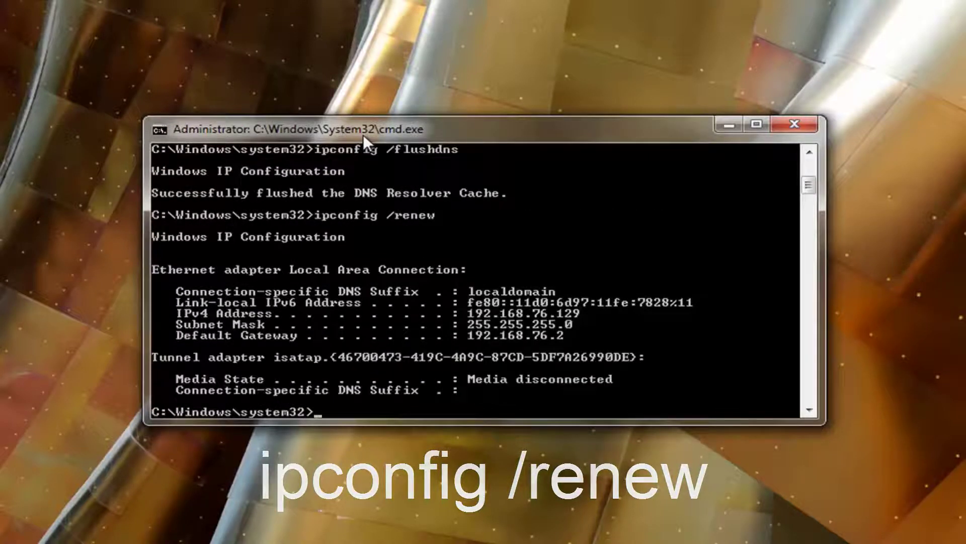
Step: Run 'netsh int ip set dns', then reset the Winsock catalog with 'netsh winsock reset'
{"action": "type", "text": "net"}
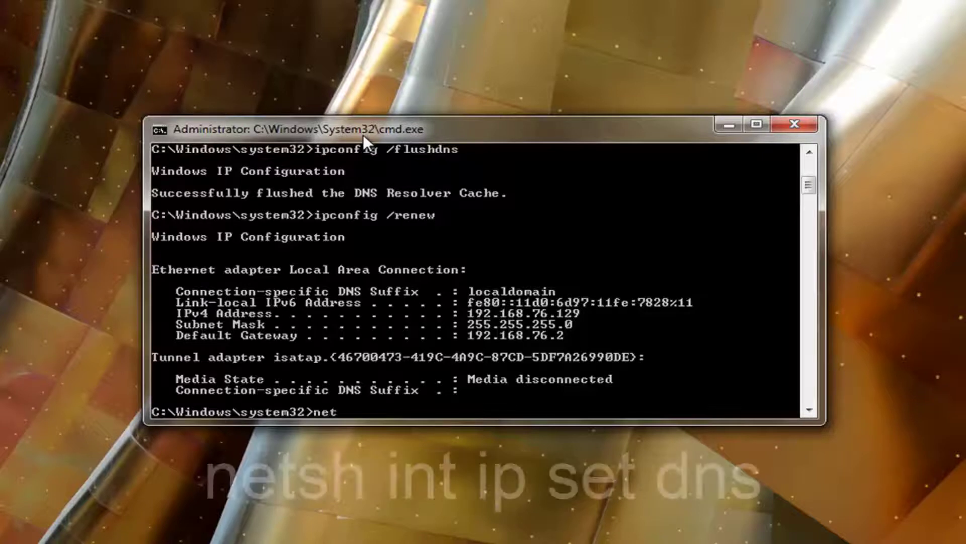
{"action": "type", "text": "sh "}
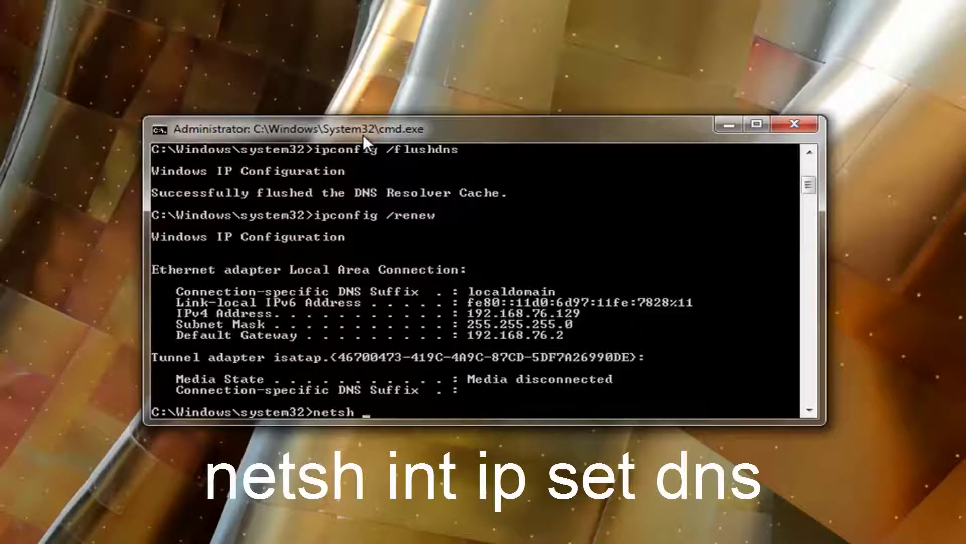
{"action": "type", "text": "int"}
{"action": "type", "text": " ip set "}
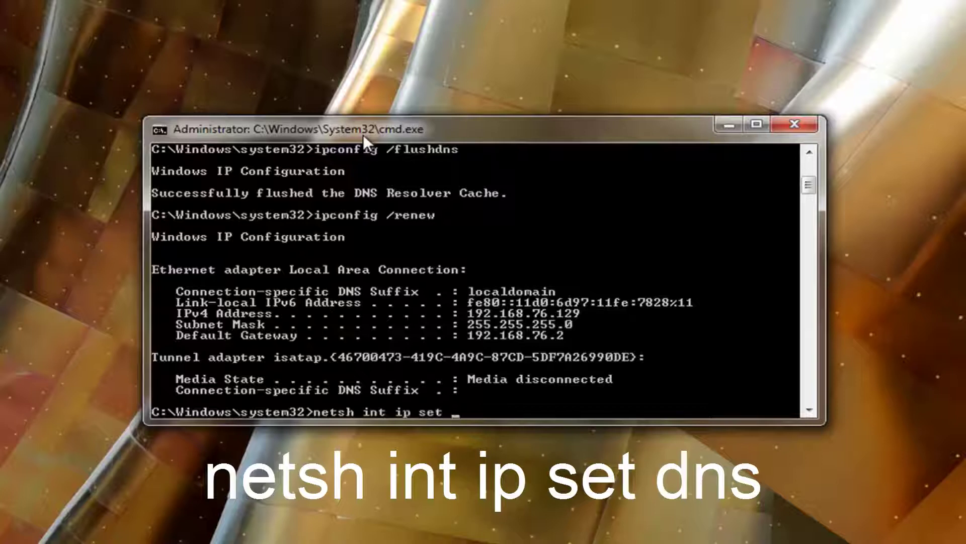
{"action": "type", "text": "dns"}
{"action": "key", "text": "Return"}
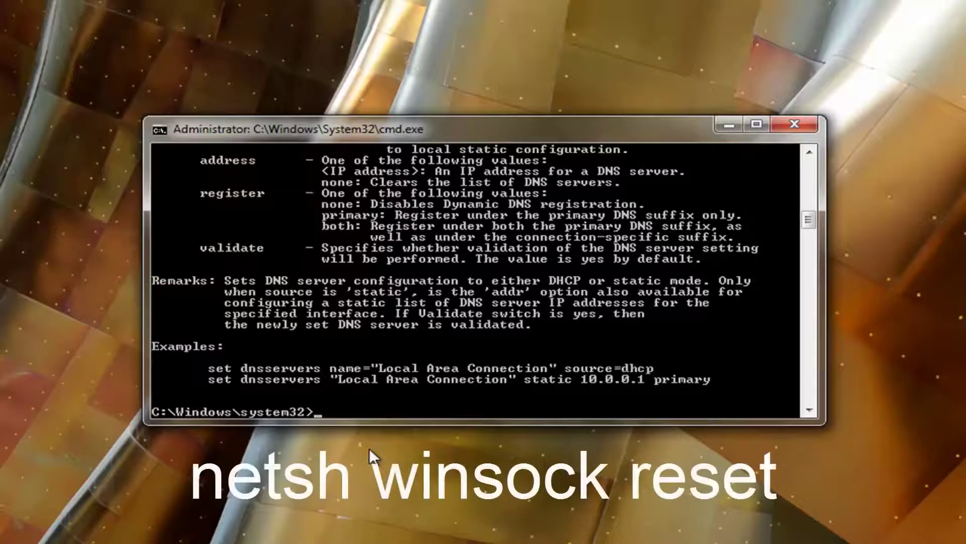
{"action": "type", "text": "netsh"}
{"action": "type", "text": " winsock"}
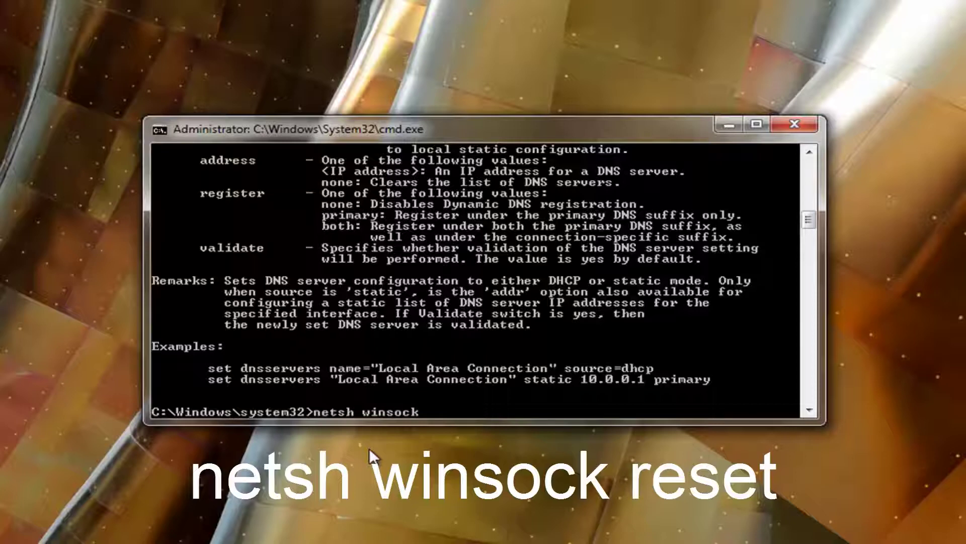
{"action": "type", "text": " rese"}
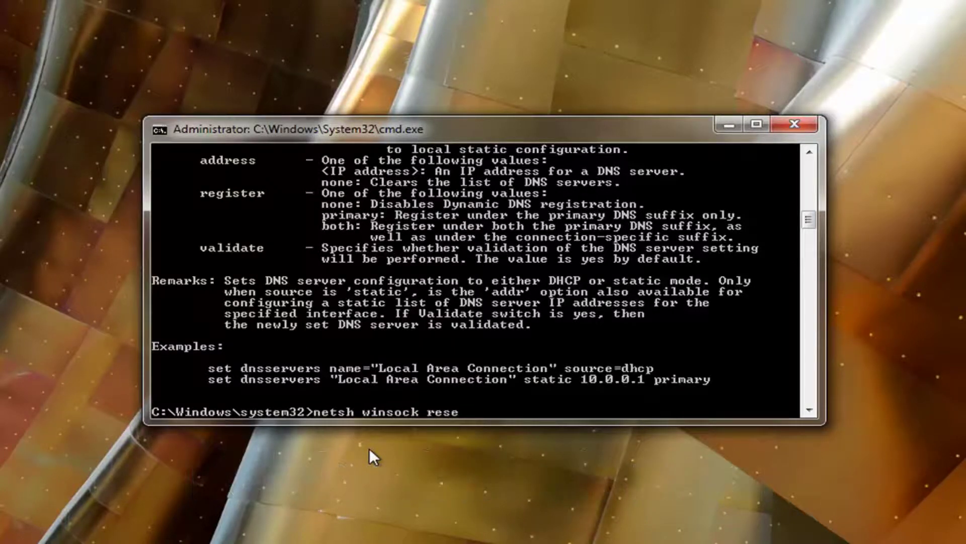
{"action": "type", "text": "t"}
{"action": "key", "text": "Return"}
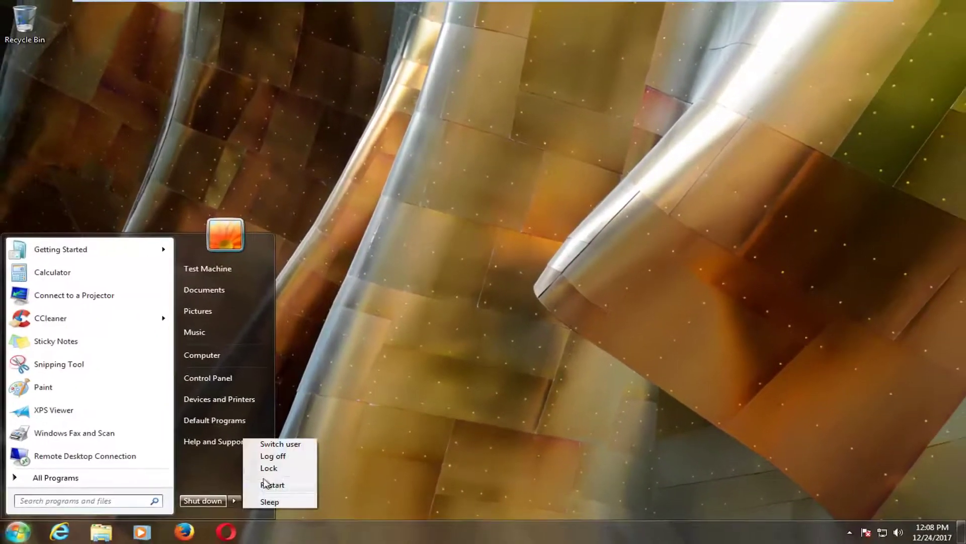
Step: Restart Windows from the Shut down submenu and wait for the desktop to return
{"action": "left_click", "coordinate": [273, 484]}
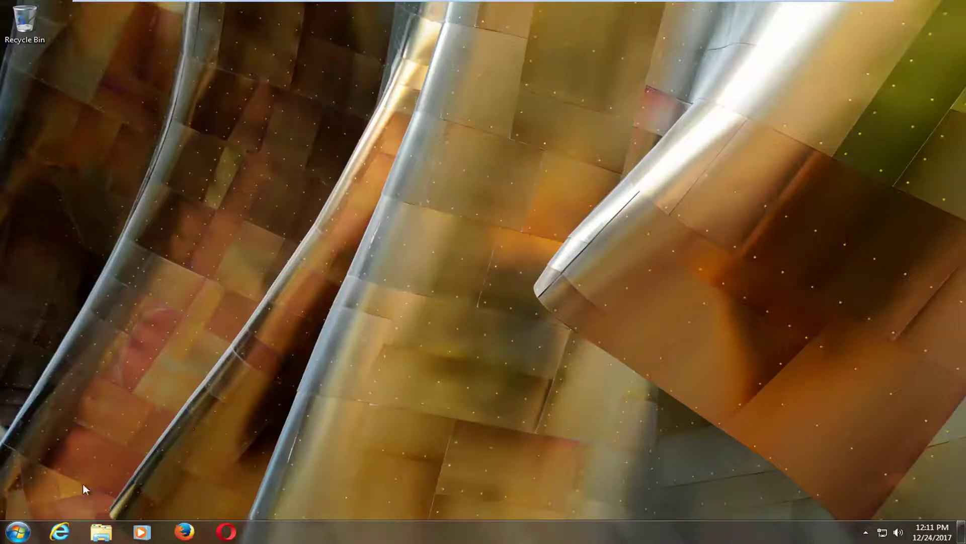
Step: Search for regedit, run it as administrator and approve the User Account Control prompt
{"action": "left_click", "coordinate": [17, 533]}
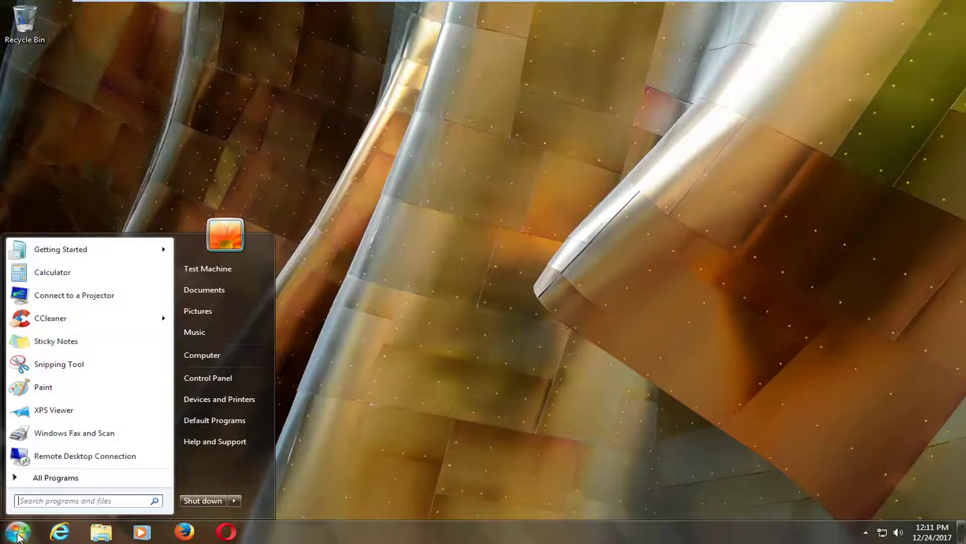
{"action": "type", "text": "regedit"}
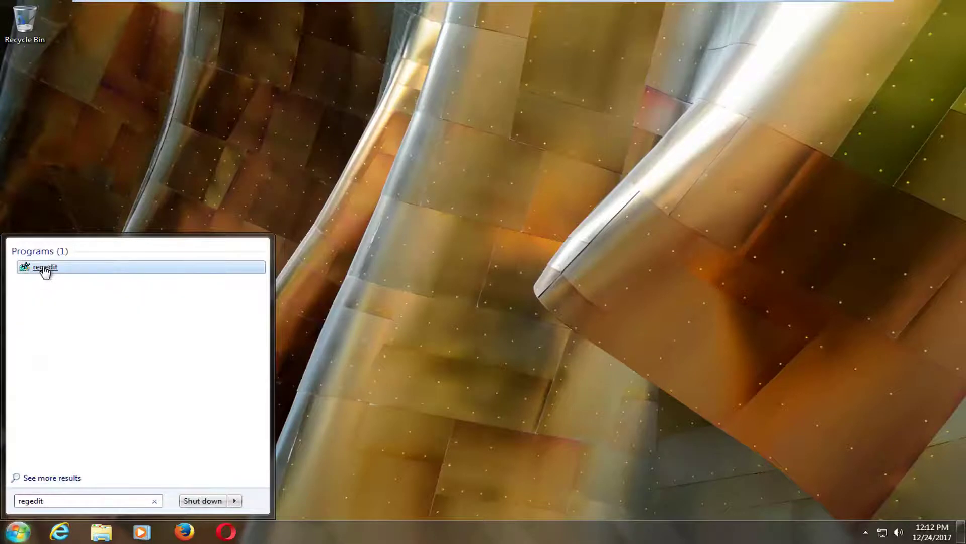
{"action": "right_click", "coordinate": [45, 269]}
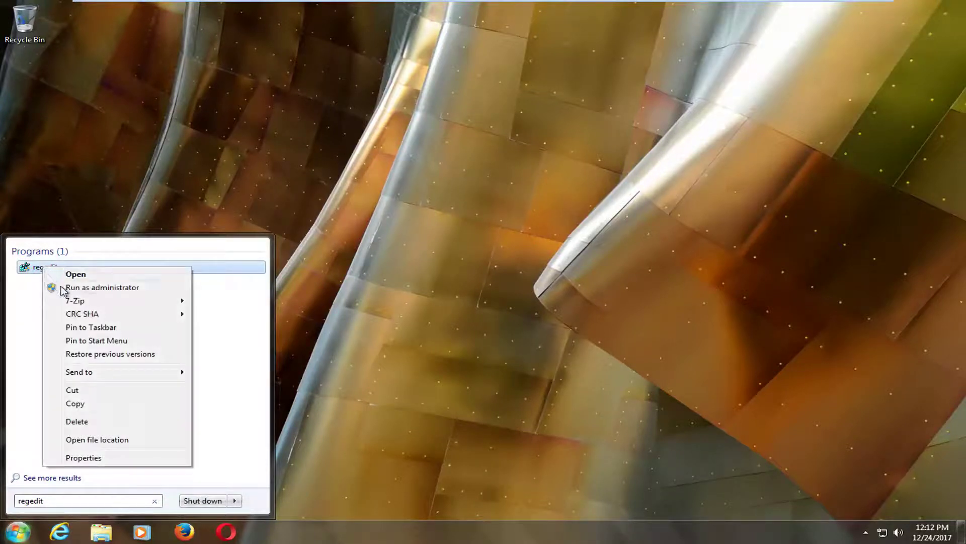
{"action": "left_click", "coordinate": [62, 289]}
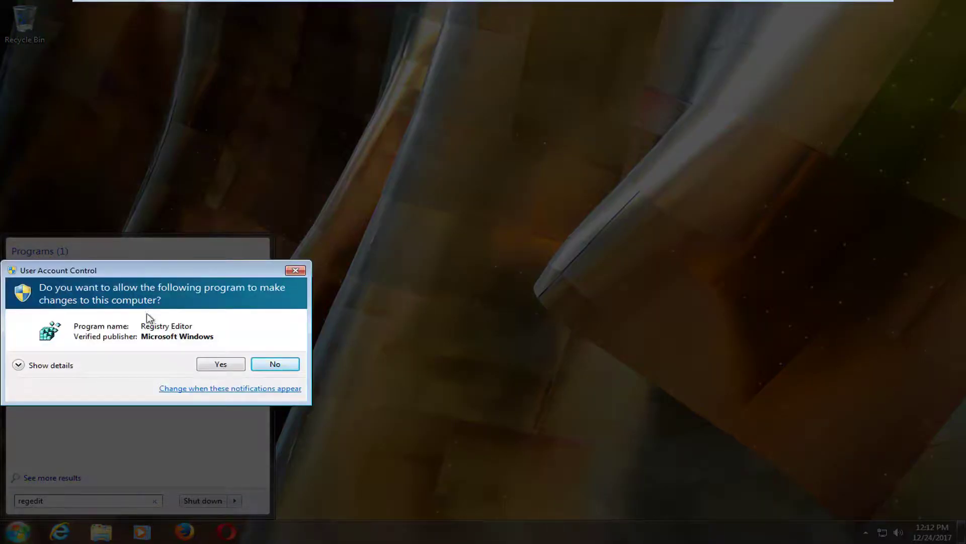
{"action": "left_click", "coordinate": [216, 366]}
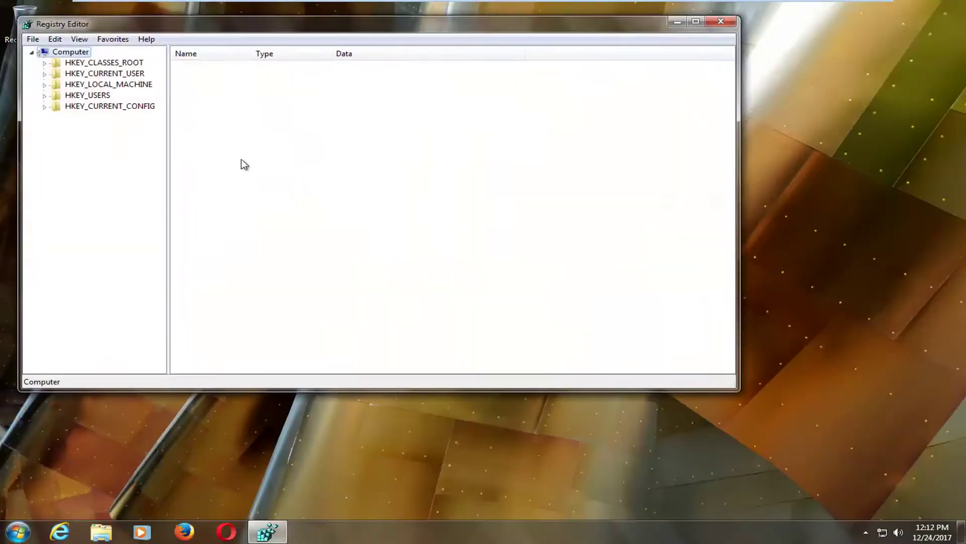
Step: Expand HKEY_LOCAL_MACHINE and SYSTEM in the key tree, widening the tree pane
{"action": "left_click_drag", "start_coordinate": [292, 33], "coordinate": [405, 70]}
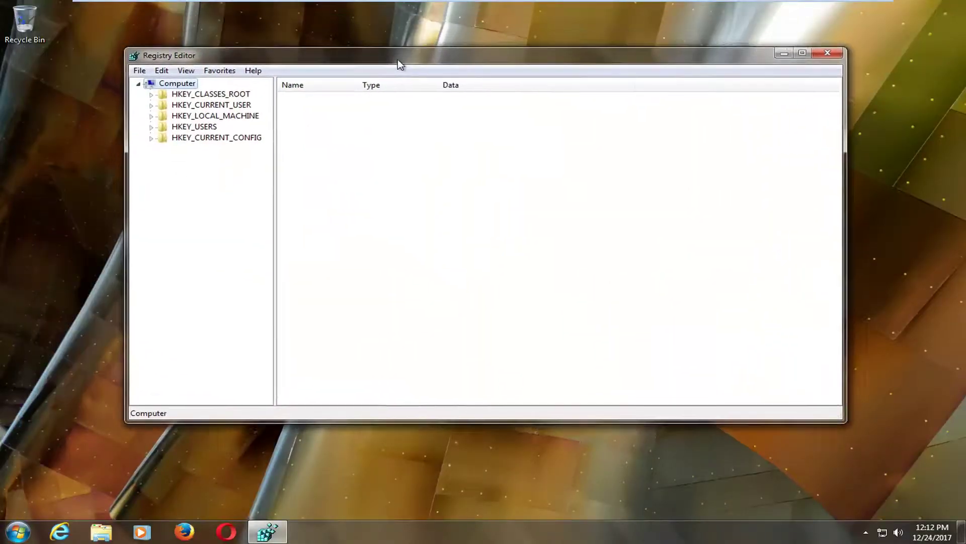
{"action": "left_click", "coordinate": [216, 121]}
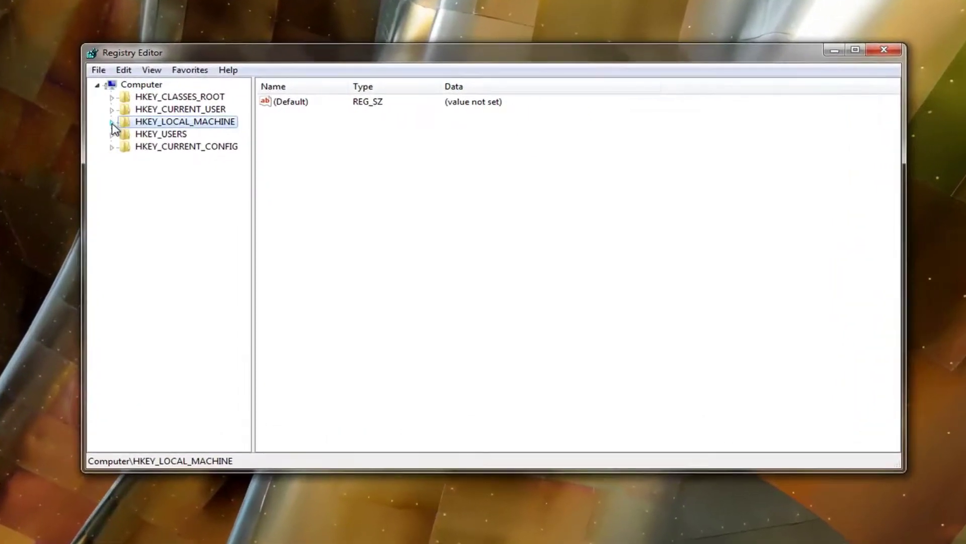
{"action": "left_click", "coordinate": [114, 122]}
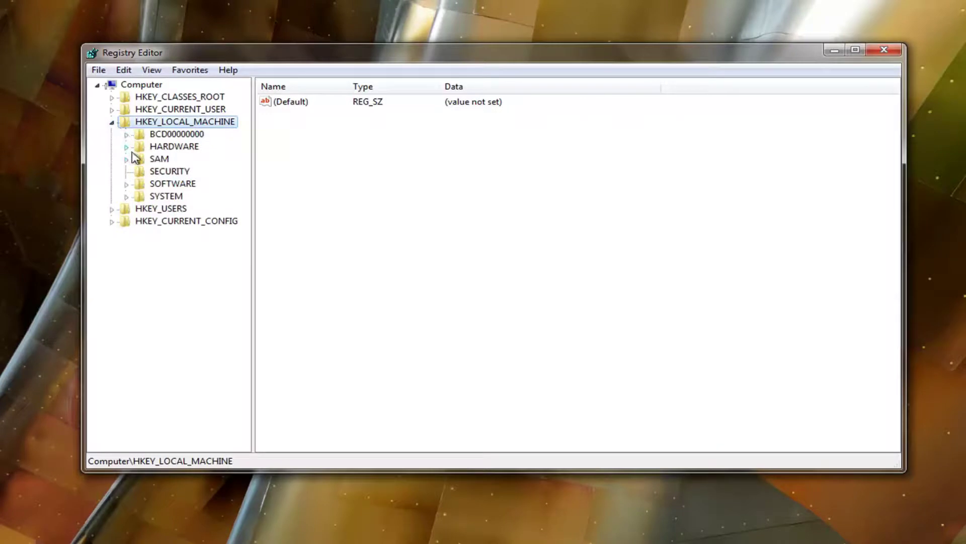
{"action": "left_click", "coordinate": [151, 196]}
{"action": "left_click", "coordinate": [126, 198]}
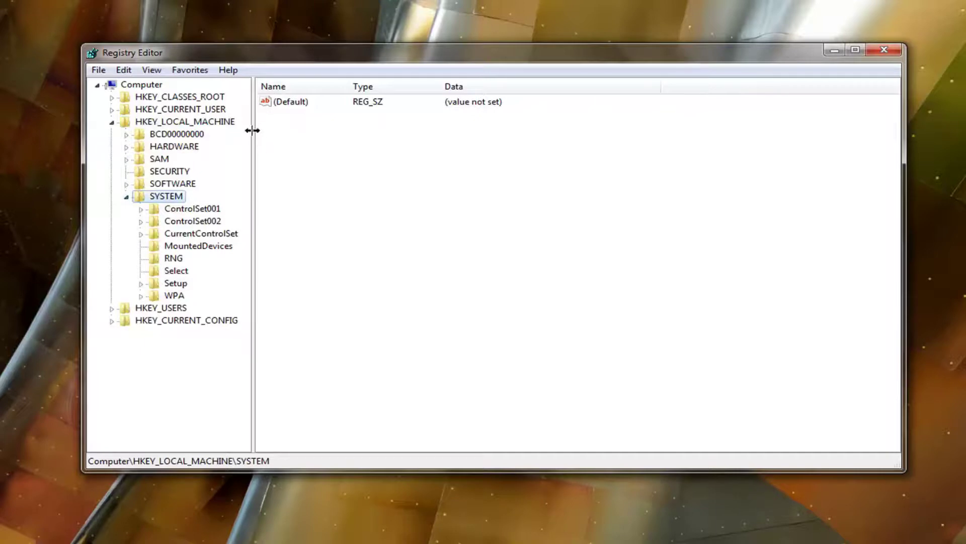
{"action": "left_click_drag", "start_coordinate": [253, 128], "coordinate": [326, 127]}
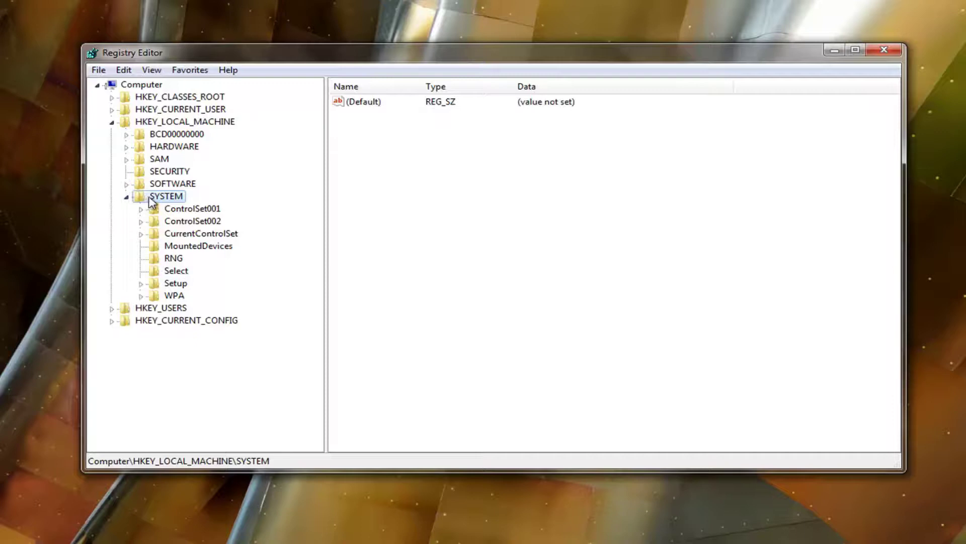
Step: Expand CurrentControlSet and Control, then select the Network key to show its values
{"action": "left_click", "coordinate": [171, 236]}
{"action": "left_click", "coordinate": [142, 234]}
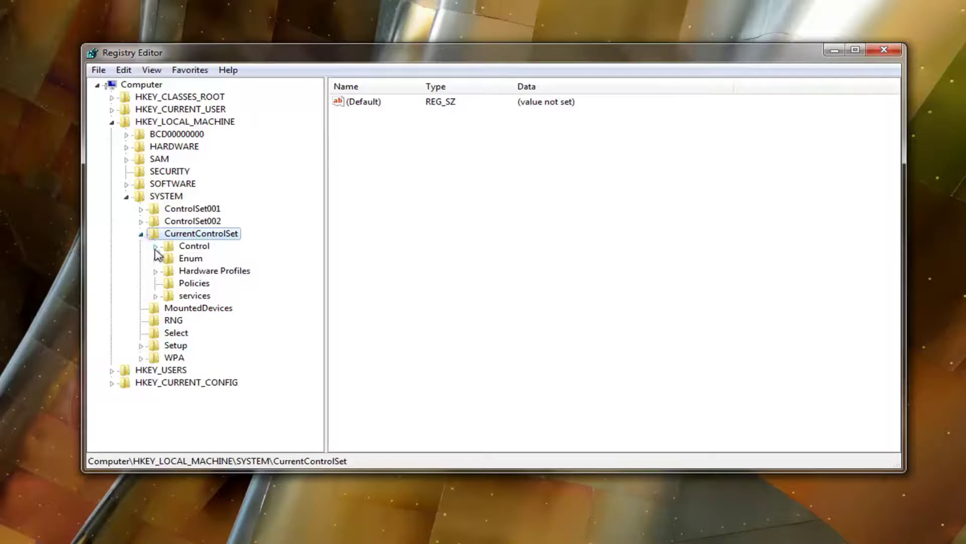
{"action": "left_click", "coordinate": [156, 247]}
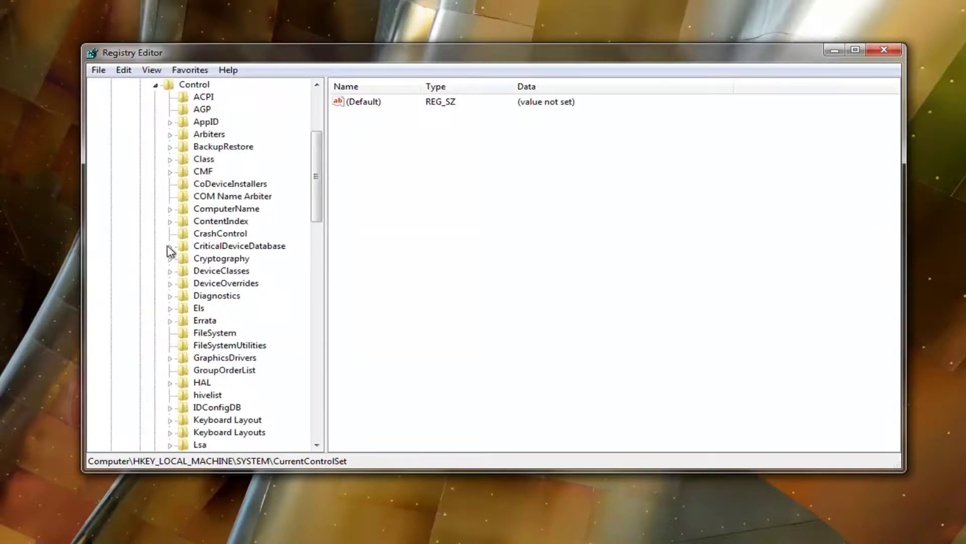
{"action": "scroll", "coordinate": [199, 243], "scroll_direction": "down", "scroll_amount": 5}
{"action": "scroll", "coordinate": [199, 238], "scroll_direction": "down", "scroll_amount": 2}
{"action": "scroll", "coordinate": [198, 236], "scroll_direction": "down", "scroll_amount": 2}
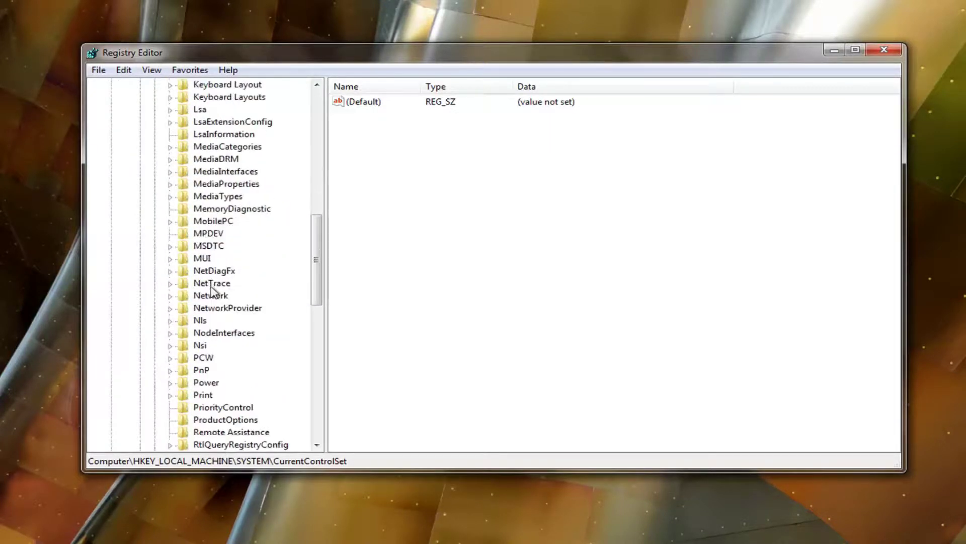
{"action": "left_click", "coordinate": [210, 296]}
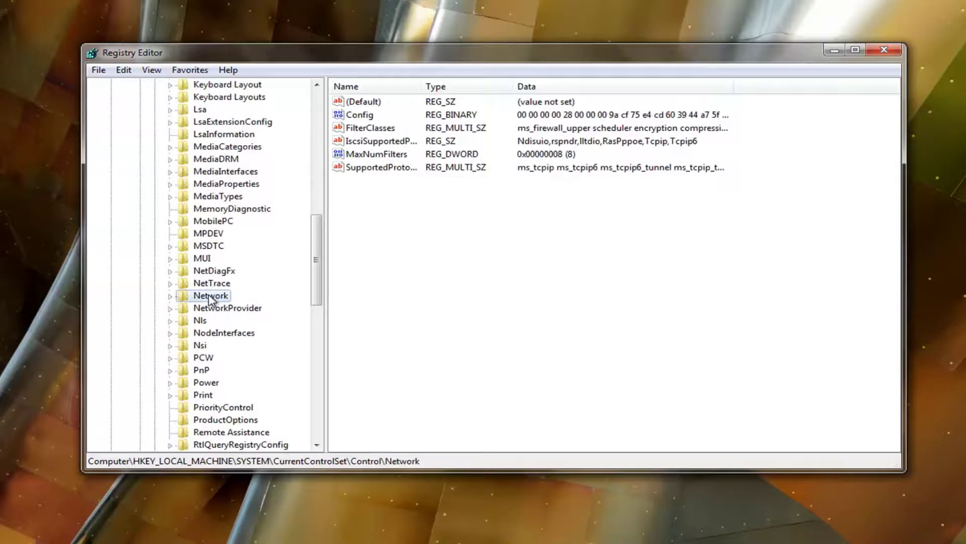
Step: Delete the Network key's Config value, confirm the deletion, and close Registry Editor
{"action": "left_click", "coordinate": [358, 116]}
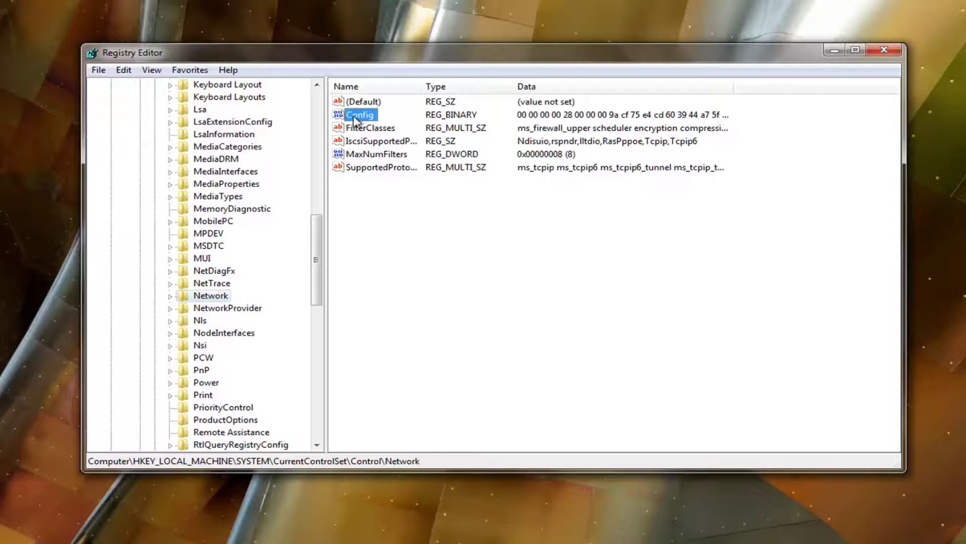
{"action": "right_click", "coordinate": [359, 117]}
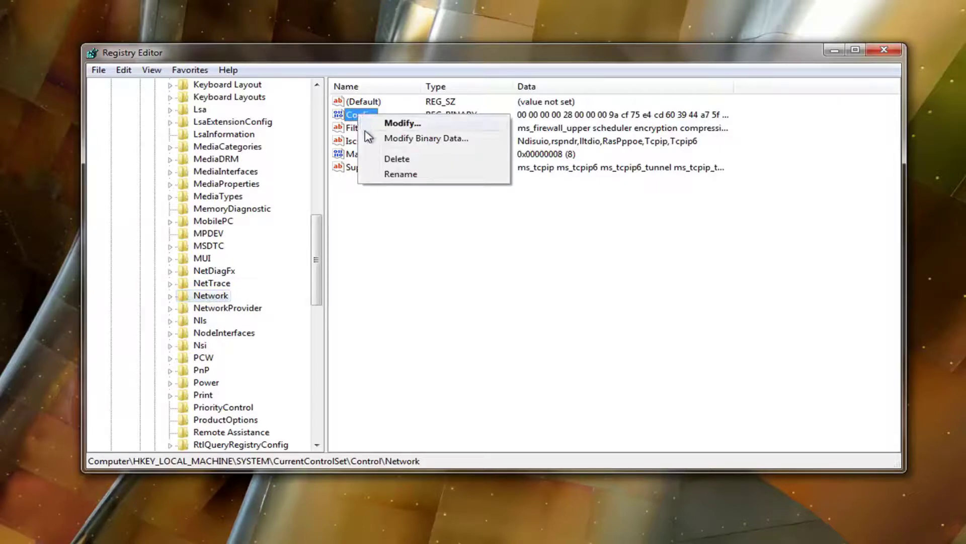
{"action": "left_click", "coordinate": [379, 159]}
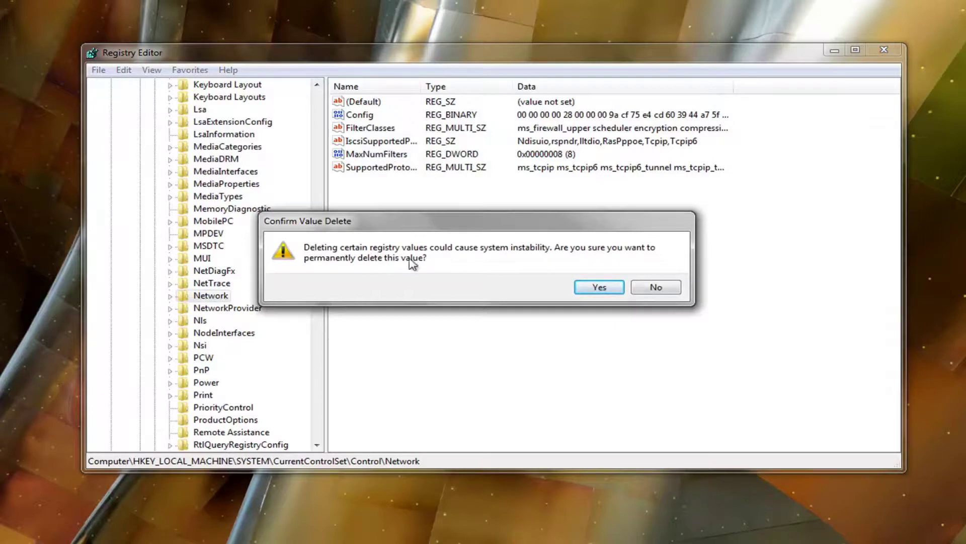
{"action": "left_click", "coordinate": [599, 286]}
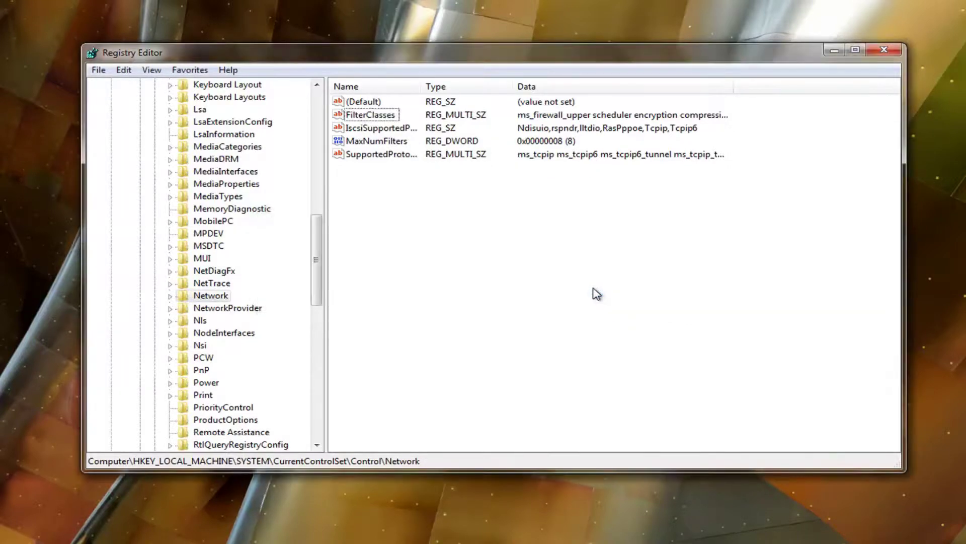
{"action": "left_click", "coordinate": [882, 50]}
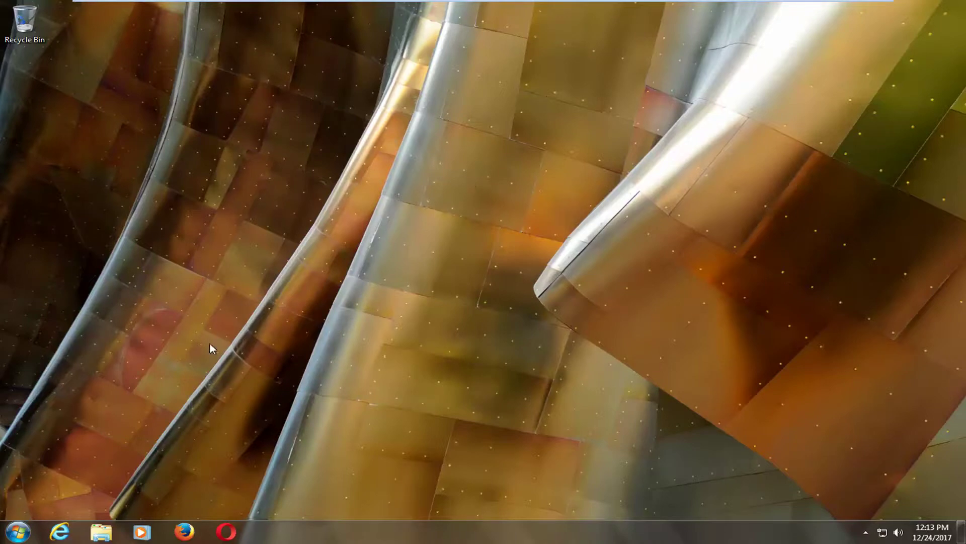
Step: Launch System Restore from a 'system restore' search and advance to the restore point list
{"action": "left_click", "coordinate": [29, 536]}
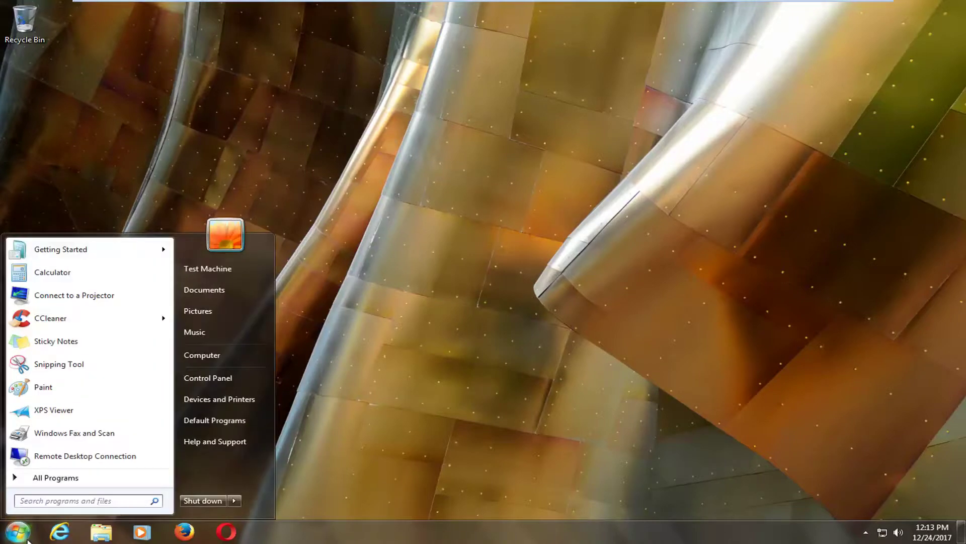
{"action": "type", "text": "system restore"}
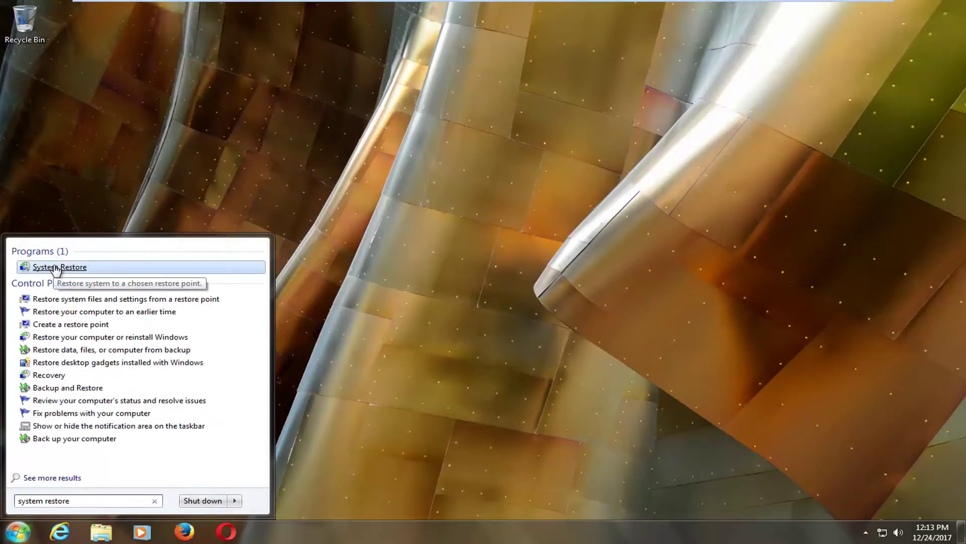
{"action": "left_click", "coordinate": [58, 268]}
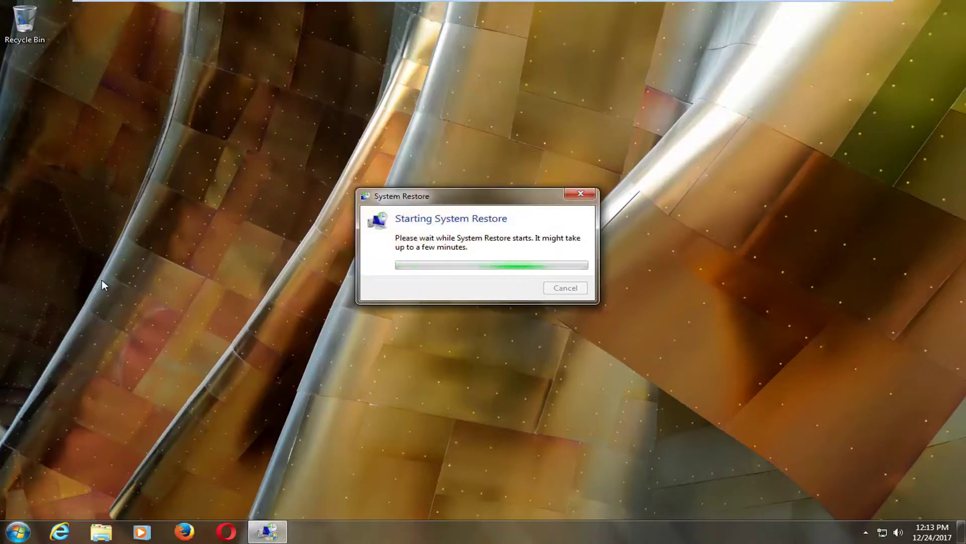
{"action": "left_click", "coordinate": [575, 394]}
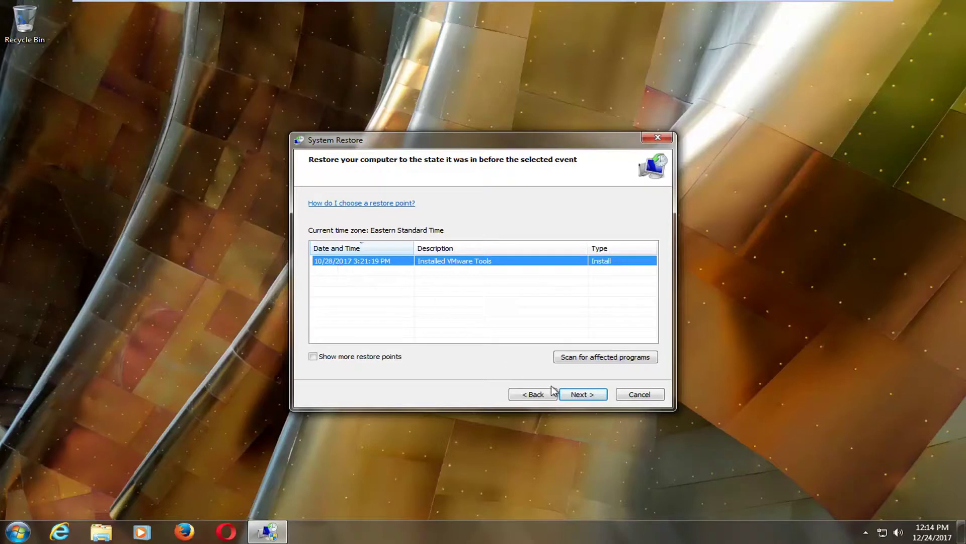
Step: Continue to the confirmation page for the 10/28/2017 'Installed VMware Tools' restore point, then close the wizard
{"action": "left_click", "coordinate": [580, 394]}
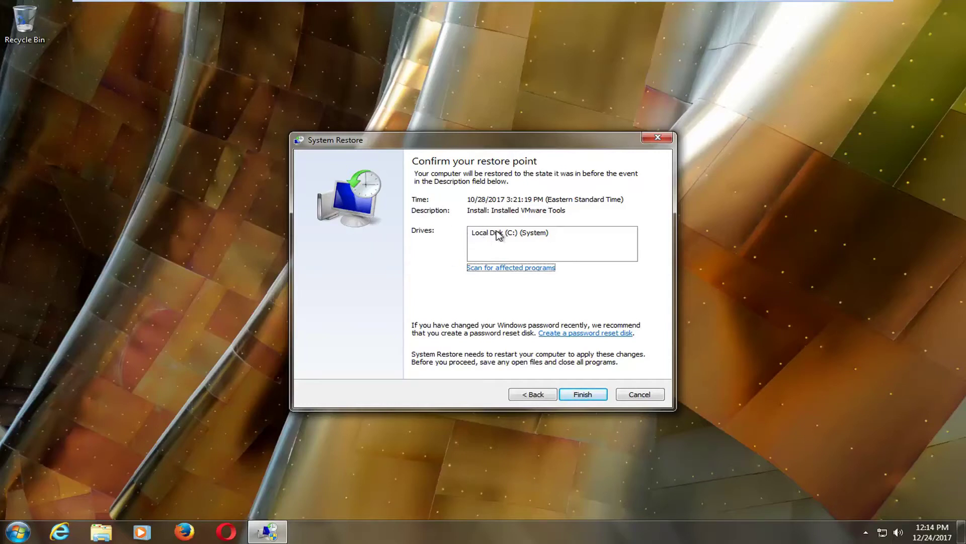
{"action": "left_click", "coordinate": [657, 138]}
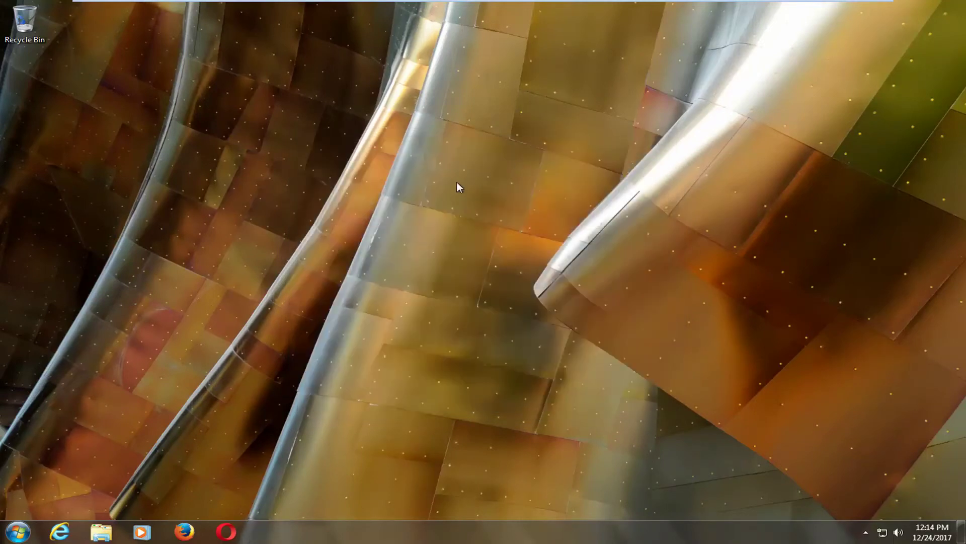